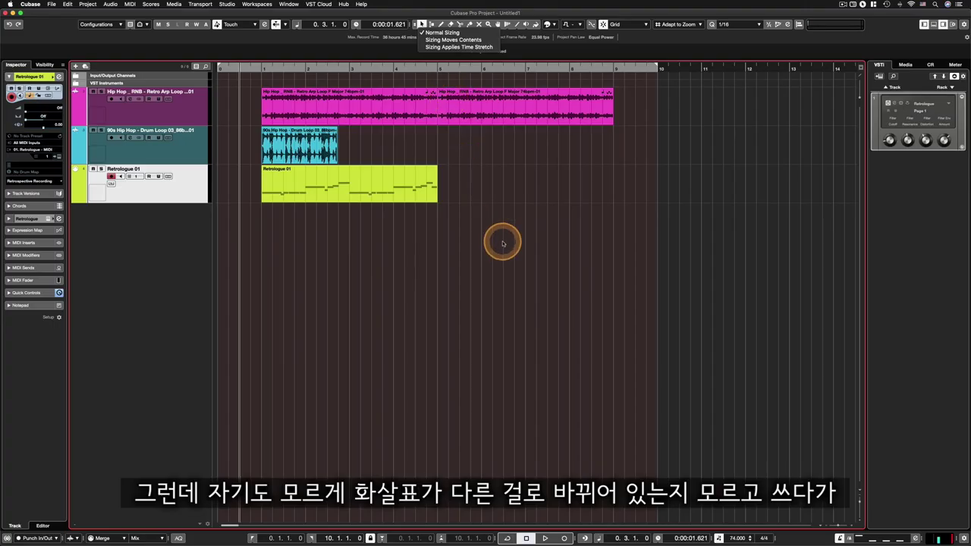
- Cycle the Object Selection tool through Normal Sizing, Sizing Moves Contents and Sizing Applies Time Stretch
left_click(503, 244)
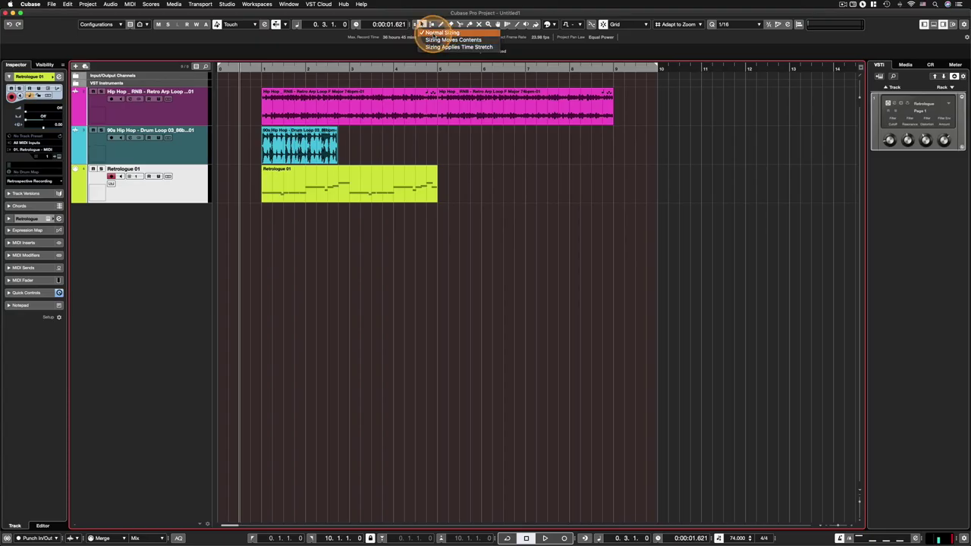
left_click(522, 227)
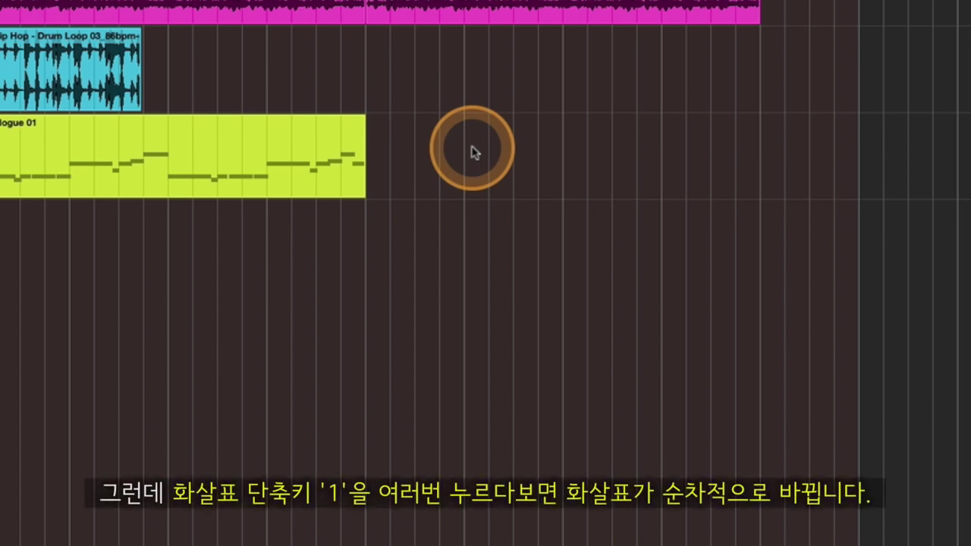
key("1")
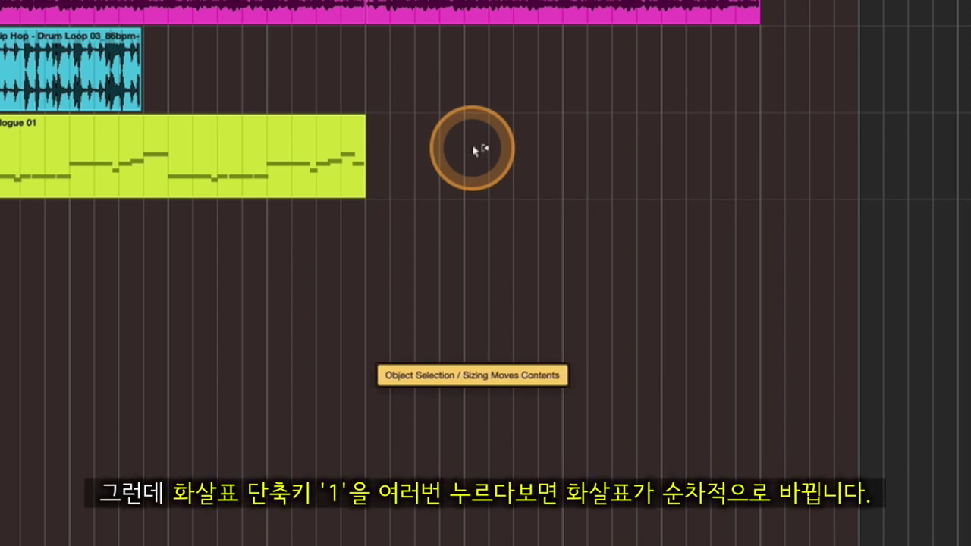
key("1")
key("1")
key("1")
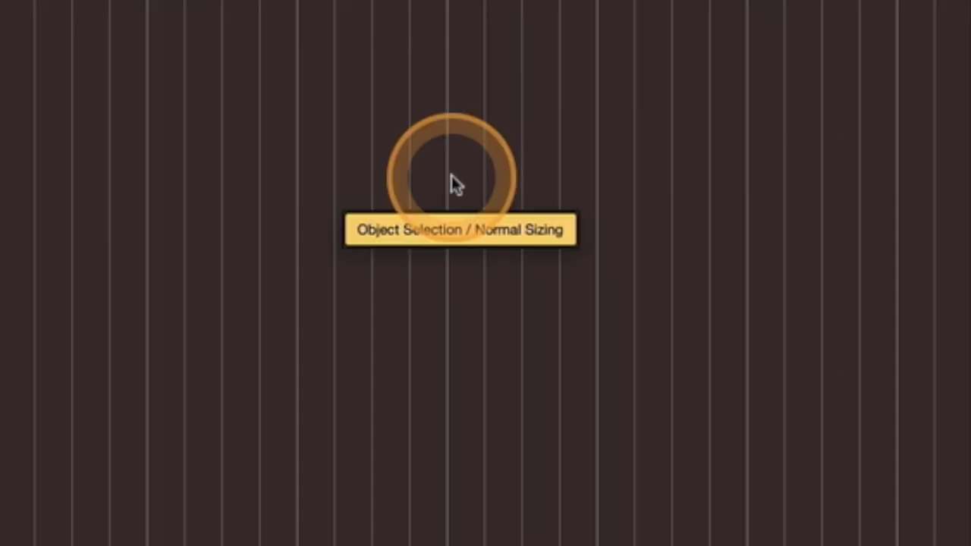
key("1")
key("1")
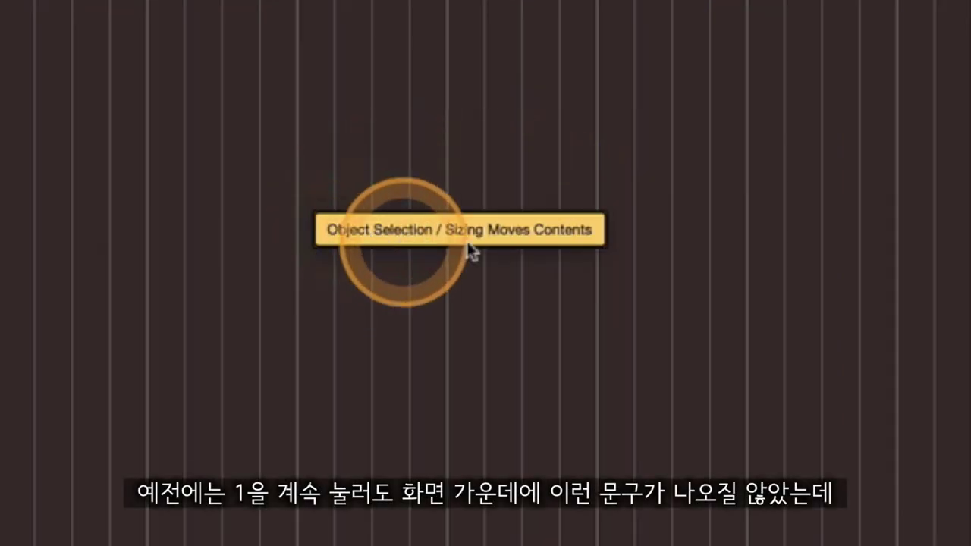
key("1")
key("1")
key("1")
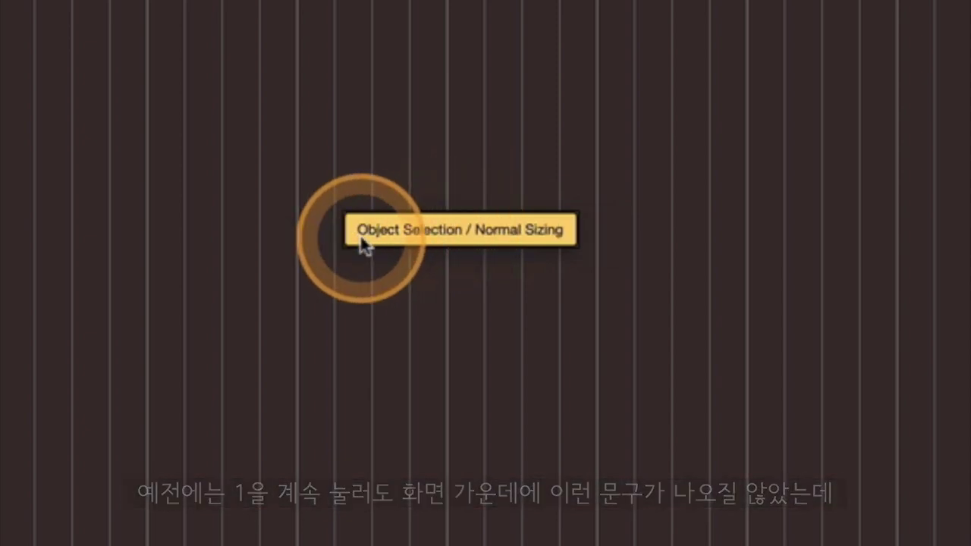
key("1")
key("1")
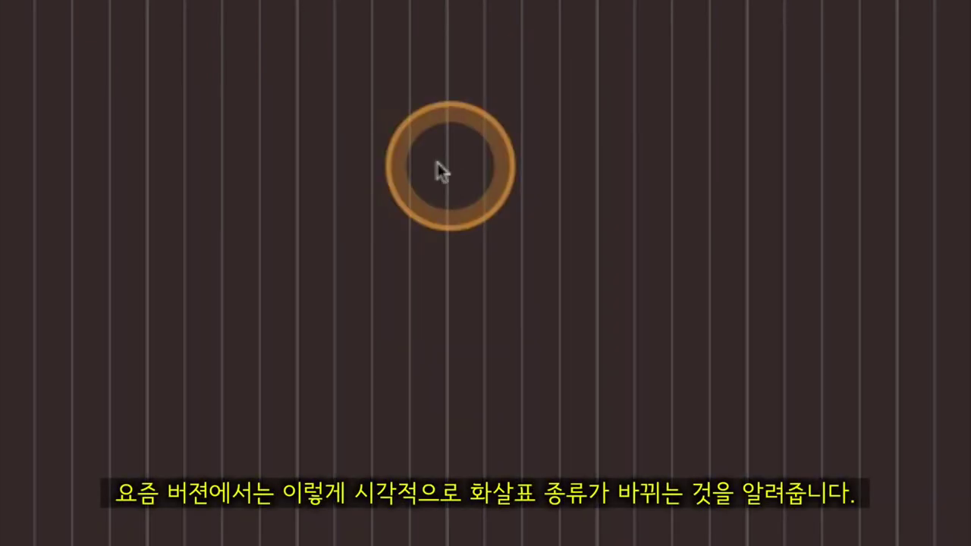
key("1")
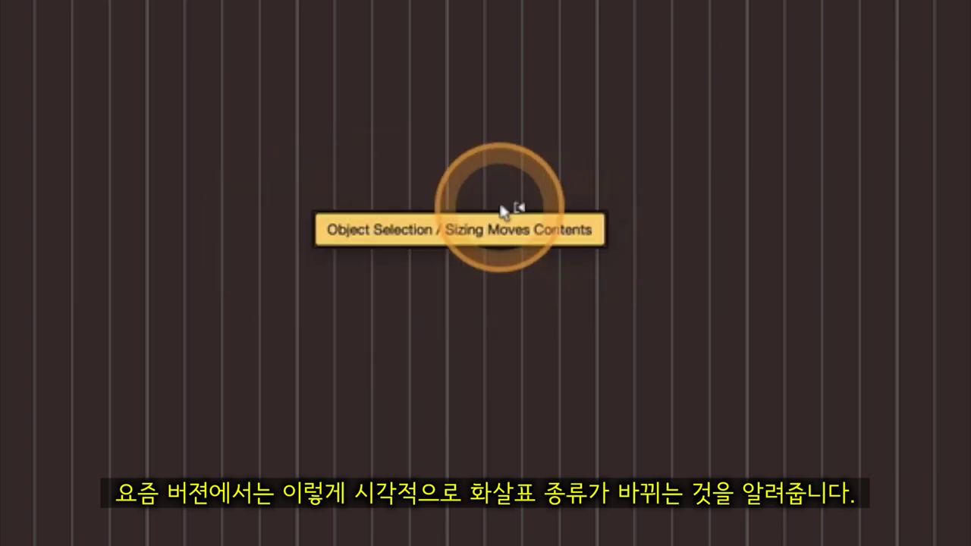
key("1")
key("1")
key("1")
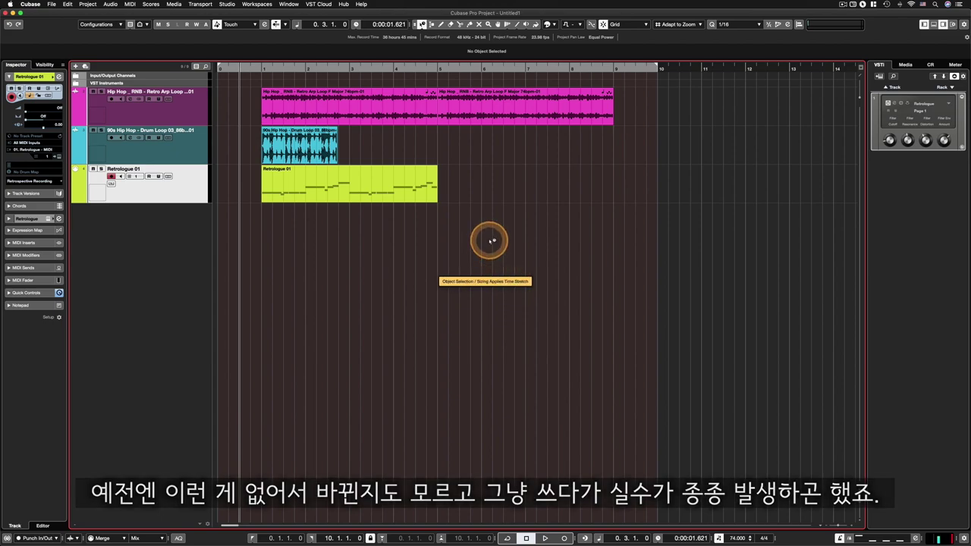
key("1")
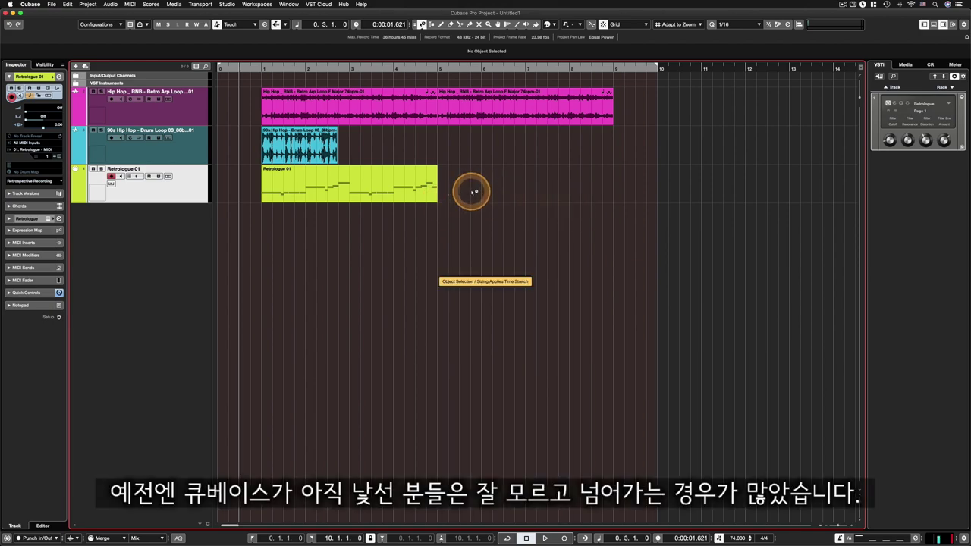
- Extend the end of the Retrologue 01 part to bar 9 in Normal Sizing mode and shorten it back to bar 5
left_click(421, 24)
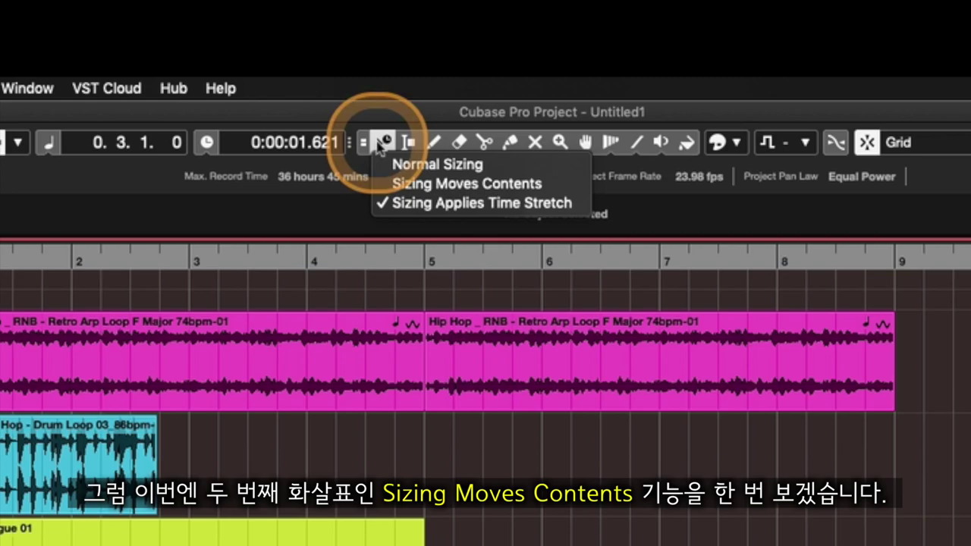
left_click(422, 184)
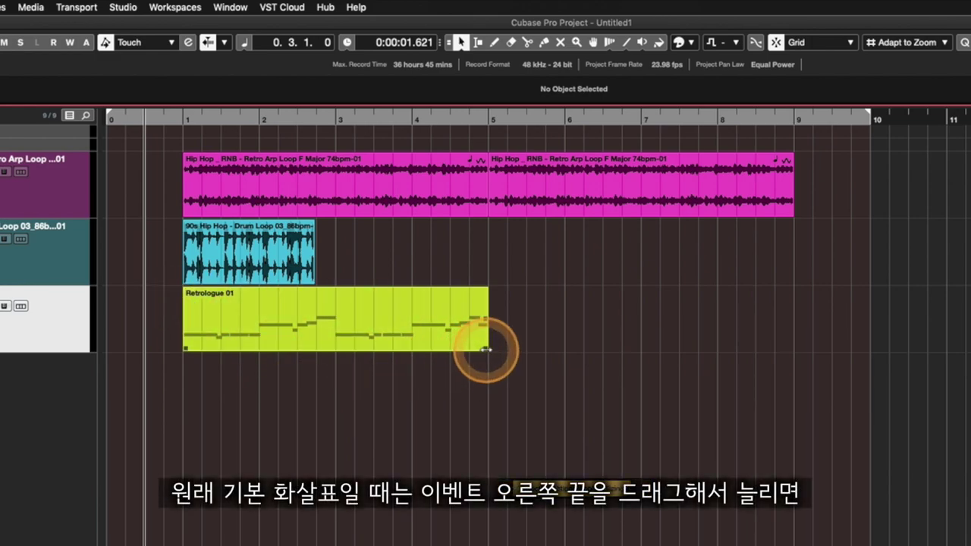
left_click_drag(485, 349, 795, 354)
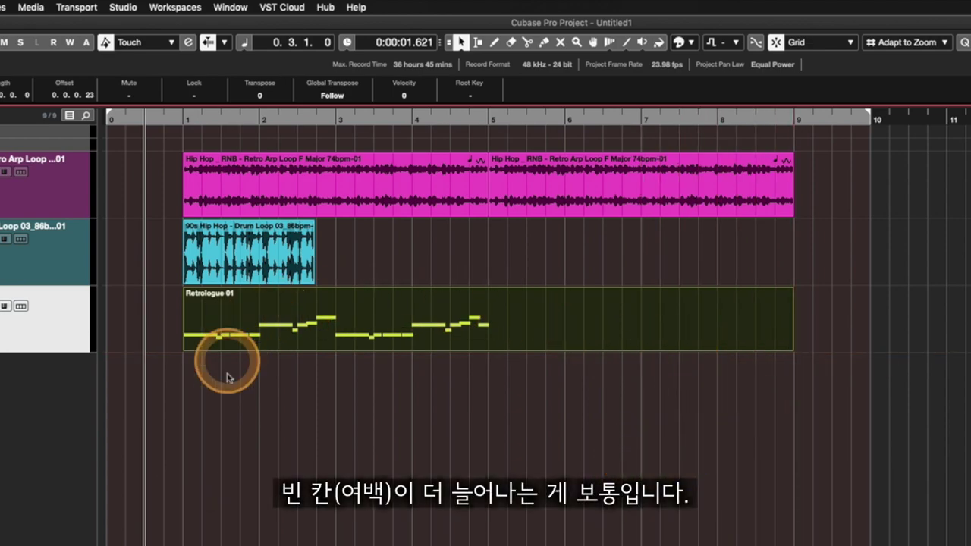
left_click(418, 408)
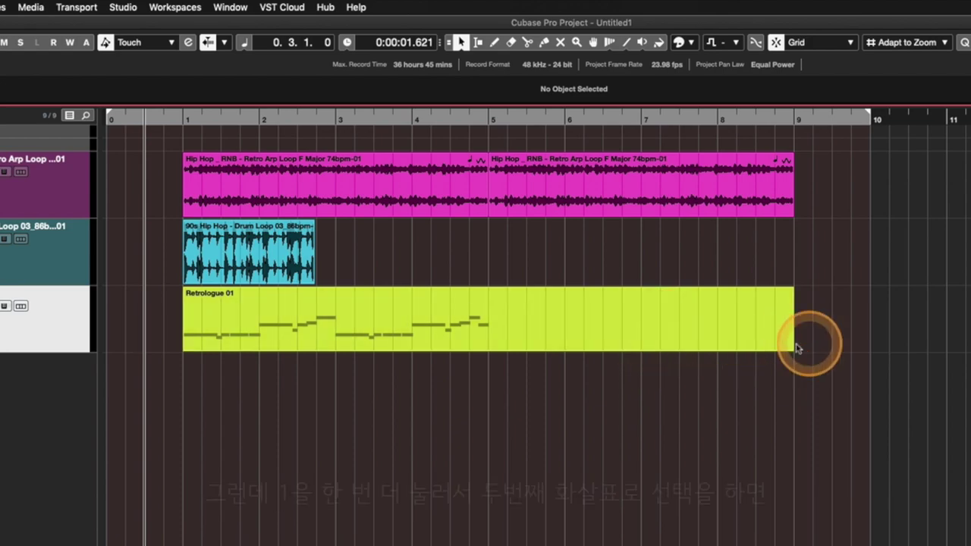
left_click_drag(790, 349, 488, 342)
- Switch the Object Selection tool to Sizing Moves Contents and extend the end of the Retrologue 01 part to bar 9
left_click(461, 42)
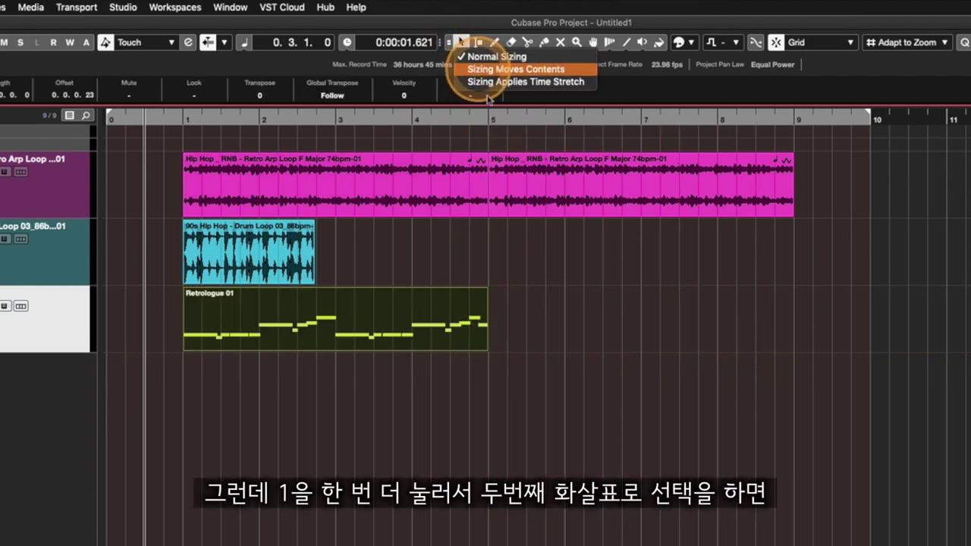
left_click(500, 65)
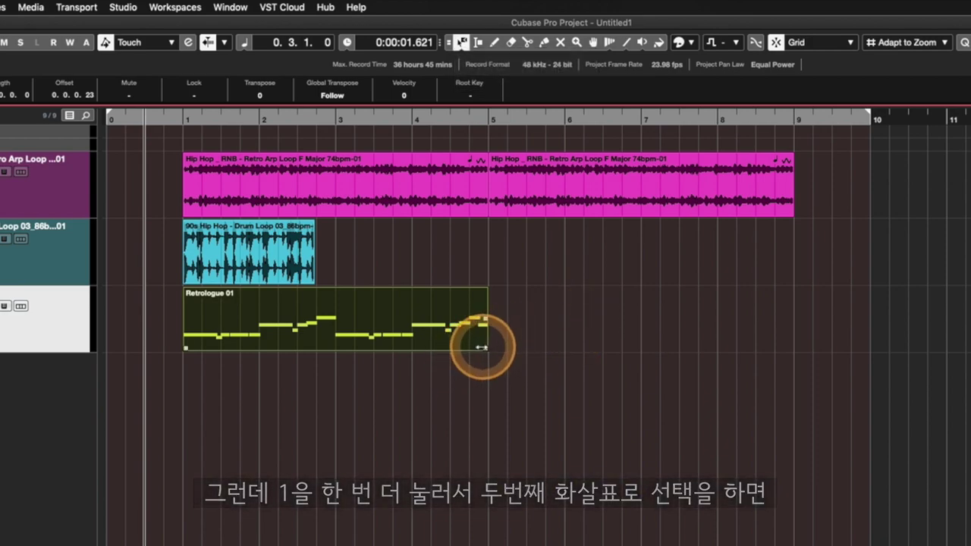
left_click_drag(483, 347, 792, 354)
left_click(266, 355)
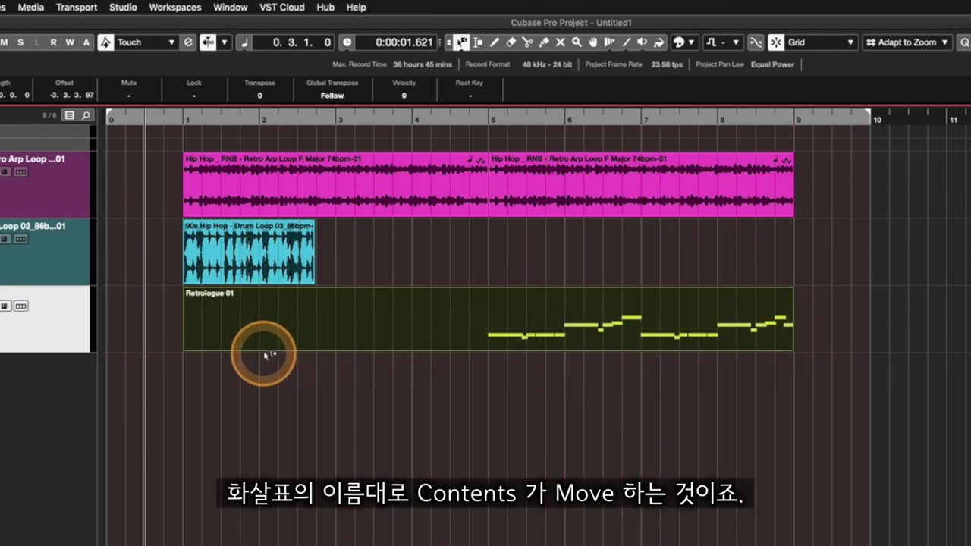
- Trim the start of the Retrologue 01 part to bar 5 and move the part back to start at bar 1
left_click(183, 349)
left_click_drag(184, 347, 487, 344)
left_click_drag(630, 330, 324, 328)
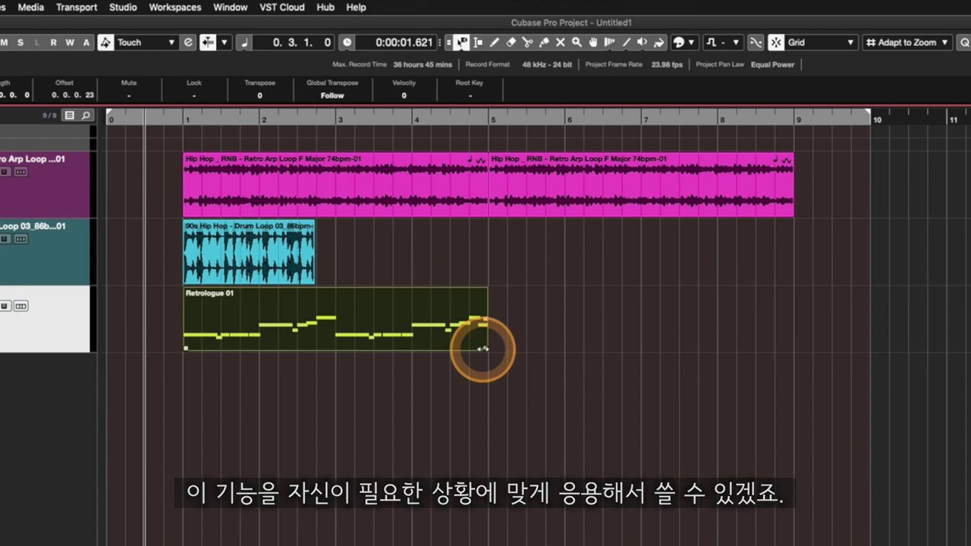
mouse_move(483, 349)
left_mouse_down()
mouse_move(774, 347)
mouse_move(481, 341)
mouse_move(487, 345)
left_mouse_up()
- Set the Object Selection tool to Sizing Applies Time Stretch
key("1")
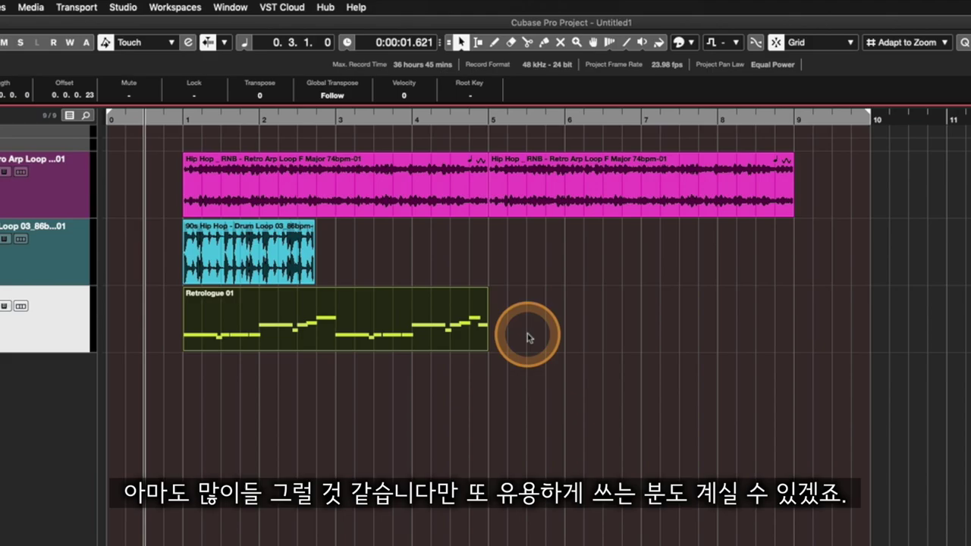
key("1")
key("1")
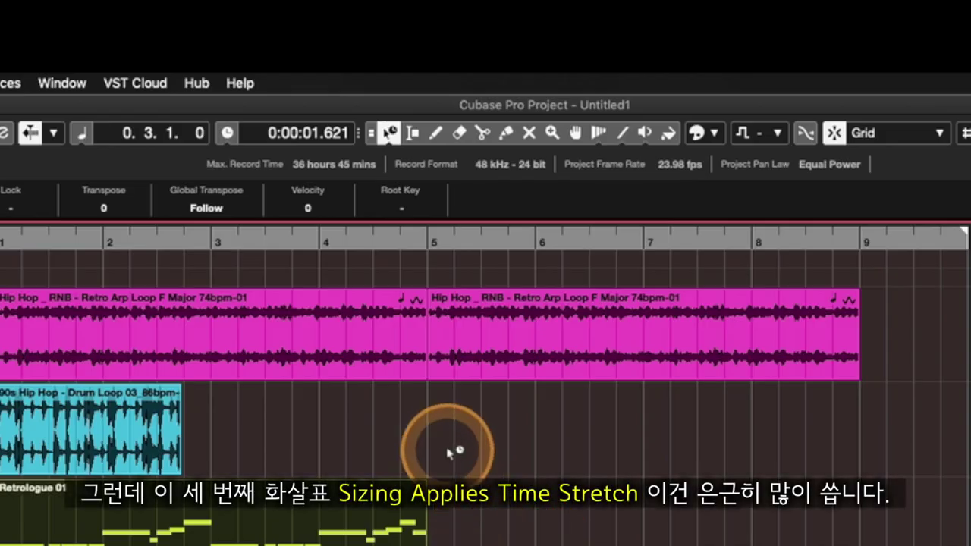
left_click(389, 133)
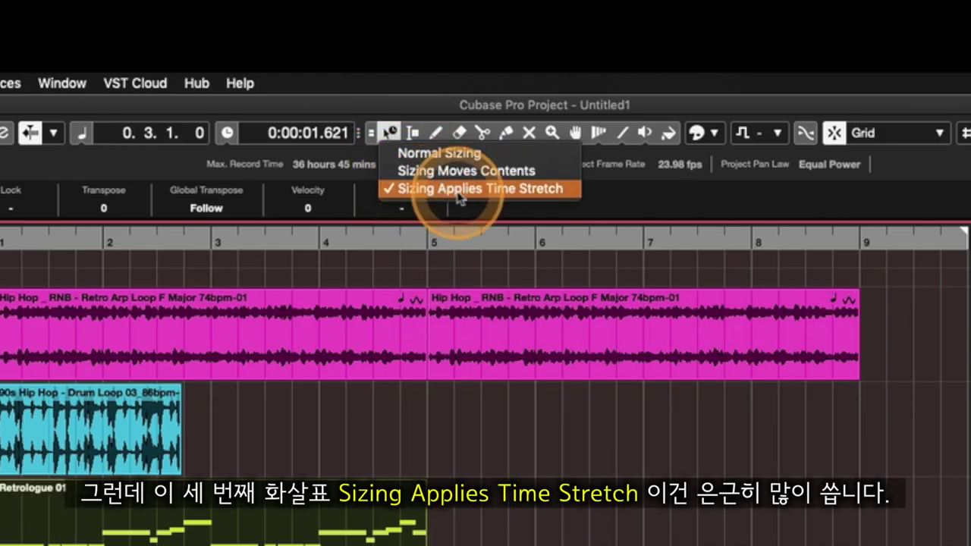
left_click(561, 421)
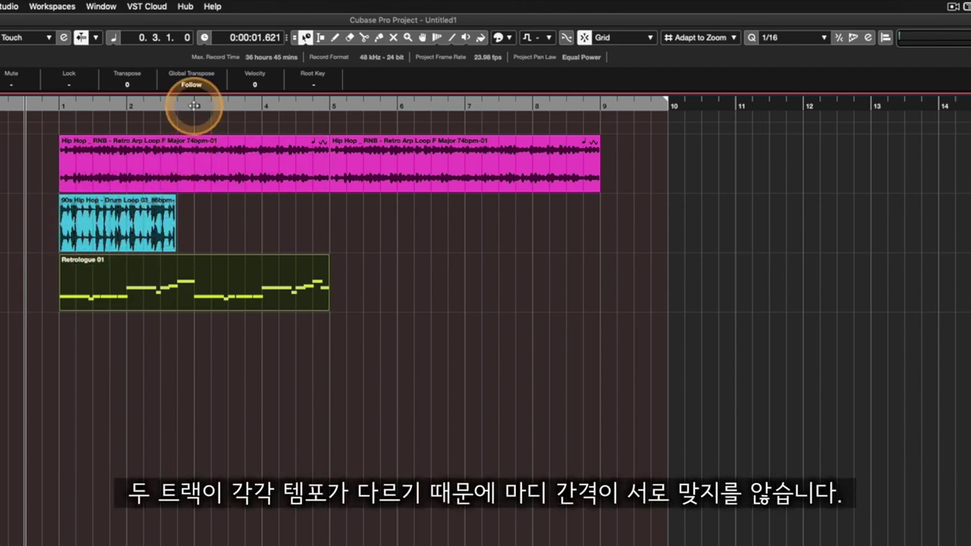
- Switch to Normal Sizing and try to extend the end of the 90s Hip Hop drum loop beyond its original length
key("h")
key("h")
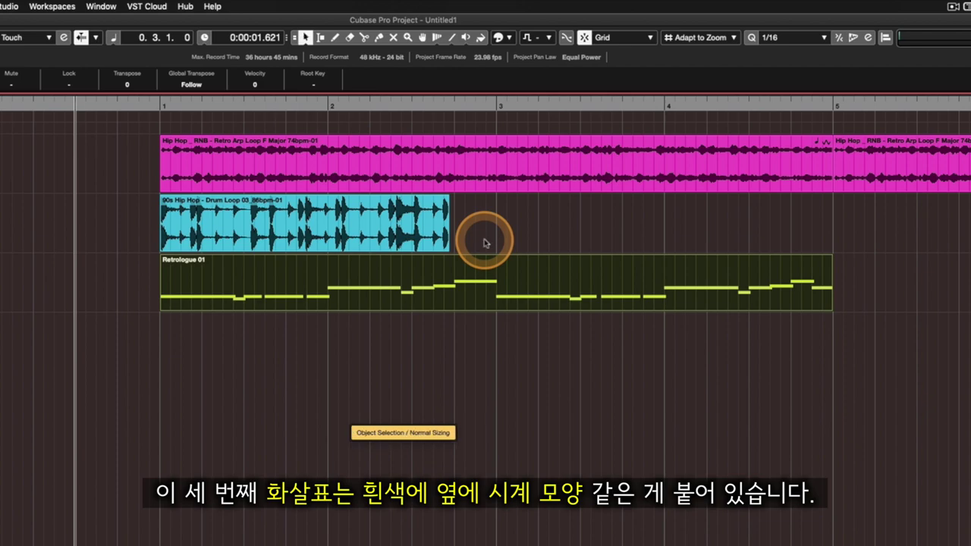
left_click(305, 37)
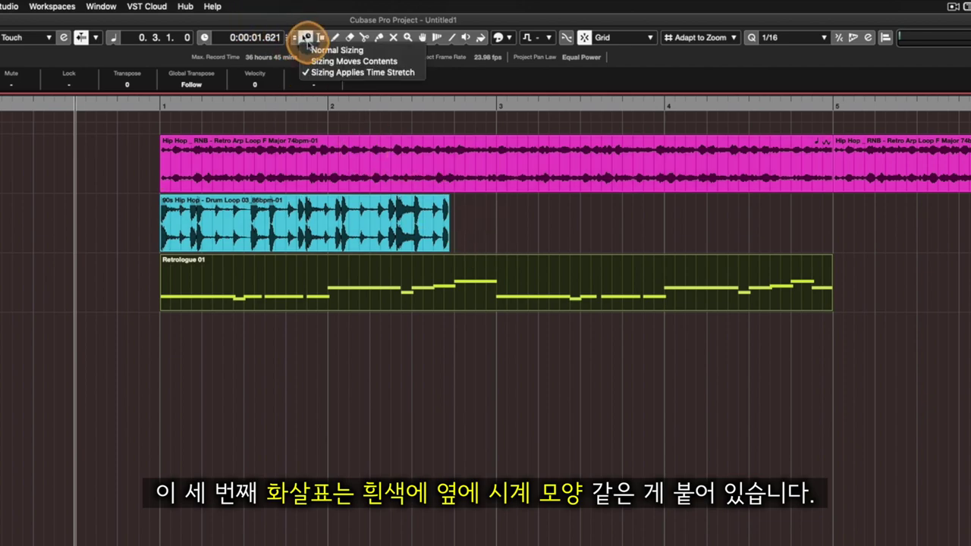
left_click(511, 210)
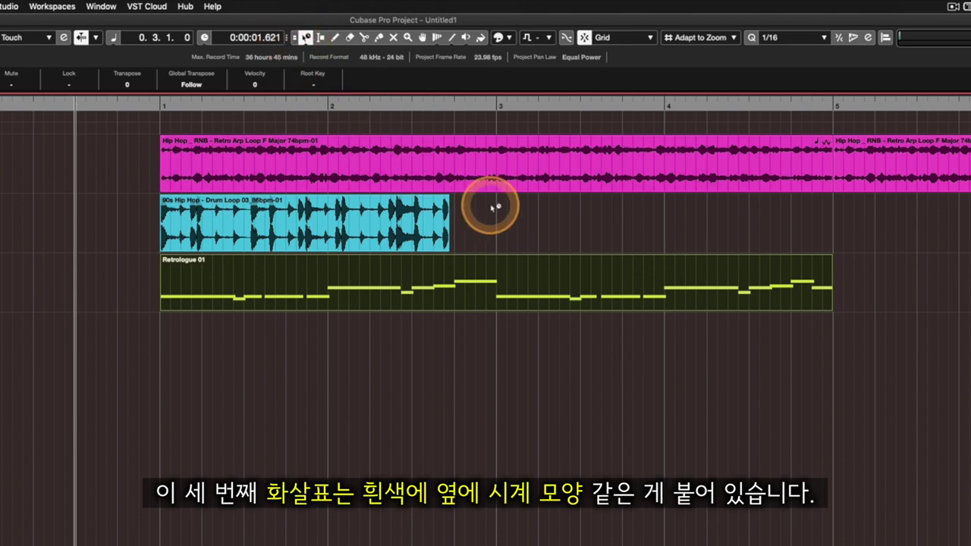
left_click(447, 253)
key("1")
key("1")
key("1")
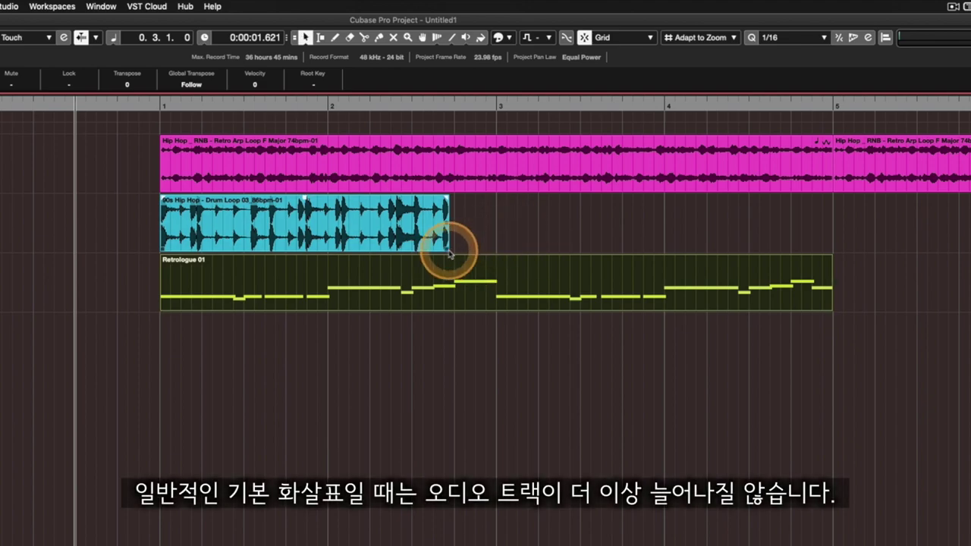
left_click_drag(446, 249, 575, 237)
left_click_drag(642, 221, 459, 244)
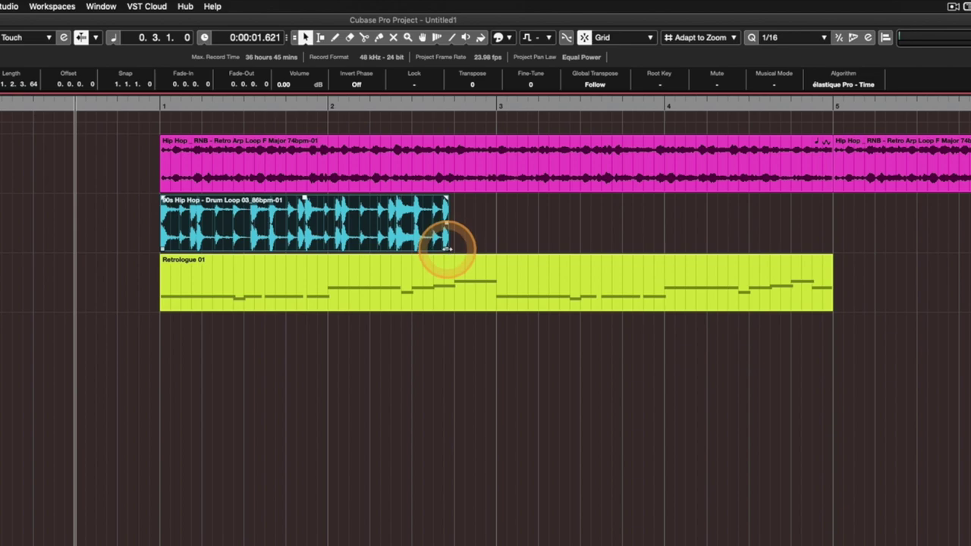
- Switch back to Sizing Applies Time Stretch, stretch the end of the drum loop to bar 3, and deselect it
key("1")
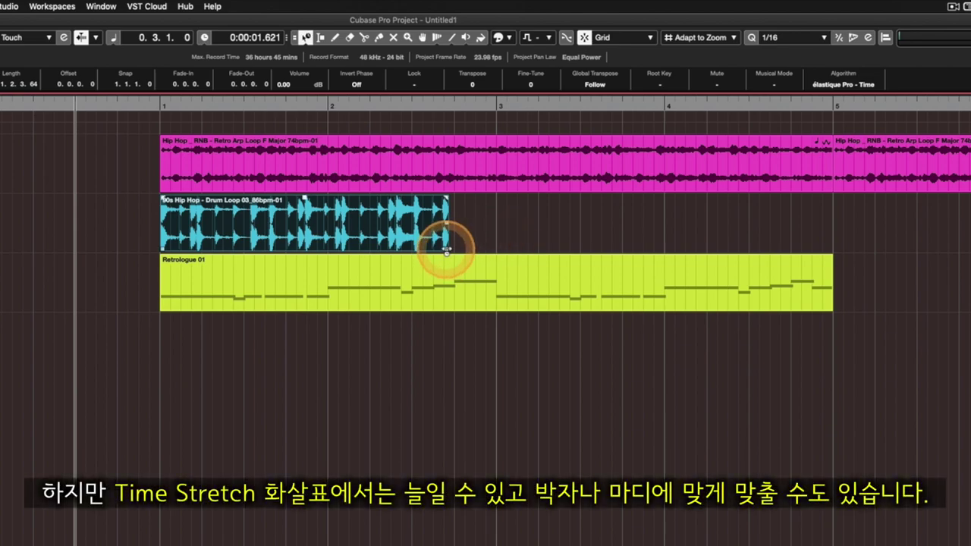
left_click_drag(445, 251, 447, 250)
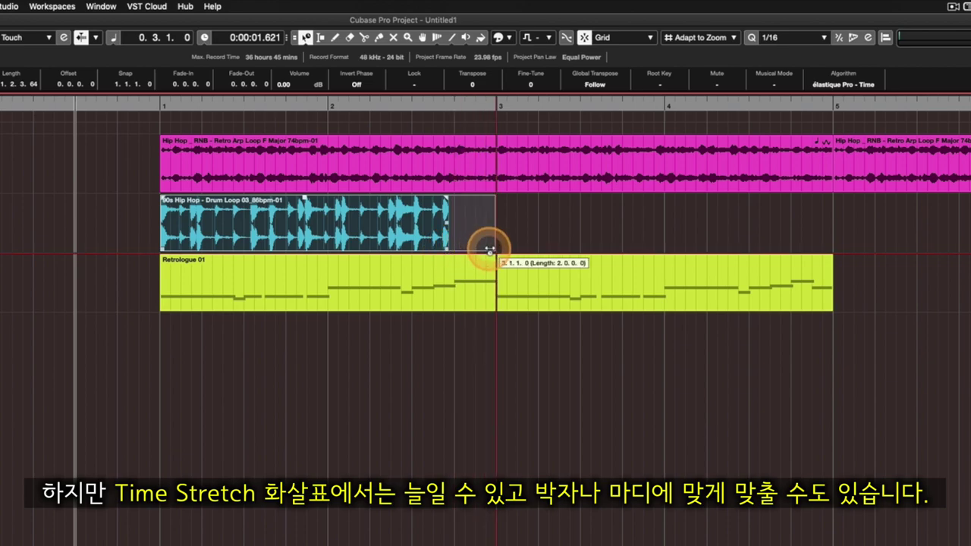
left_click_drag(489, 250, 491, 249)
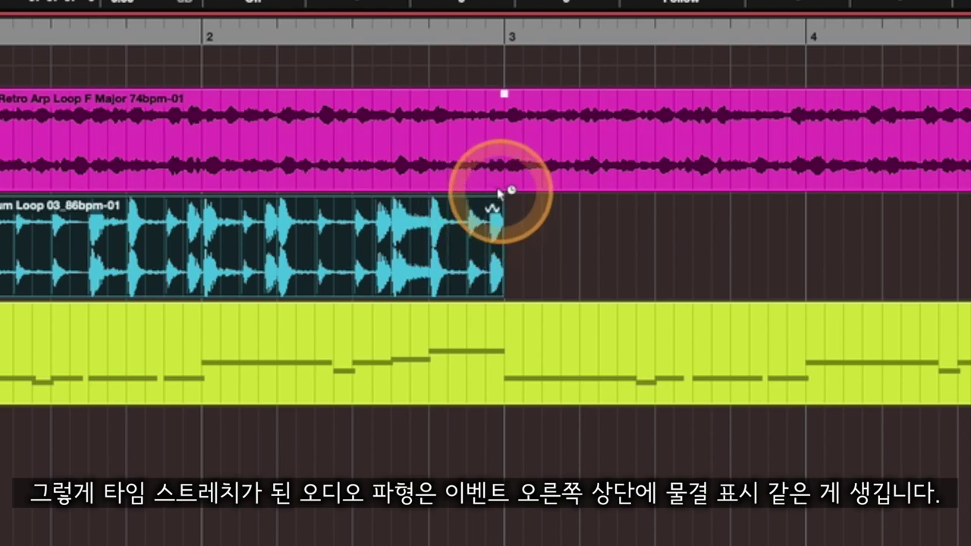
left_click(551, 230)
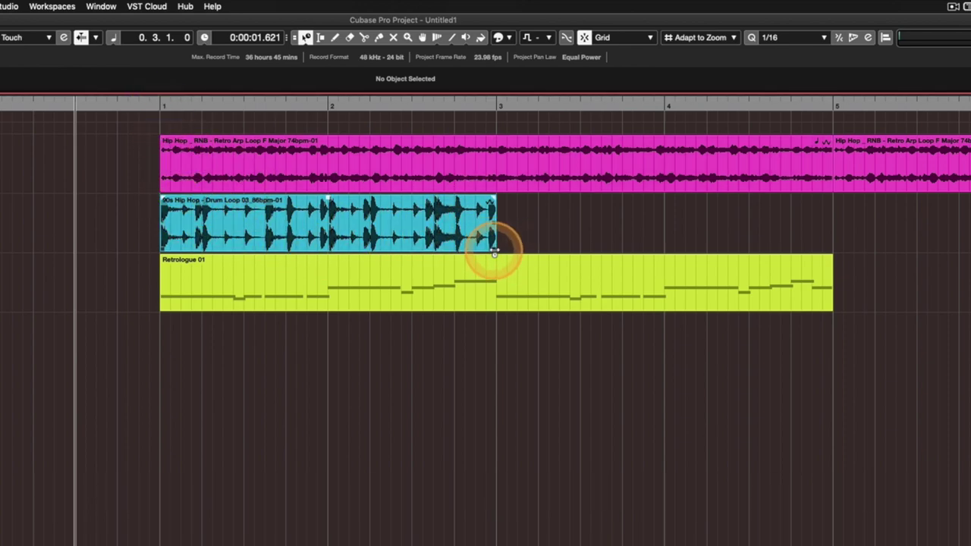
- Shrink the drum loop back to its original length and play the project from bar 1
left_click_drag(495, 252, 449, 253)
left_click(156, 106)
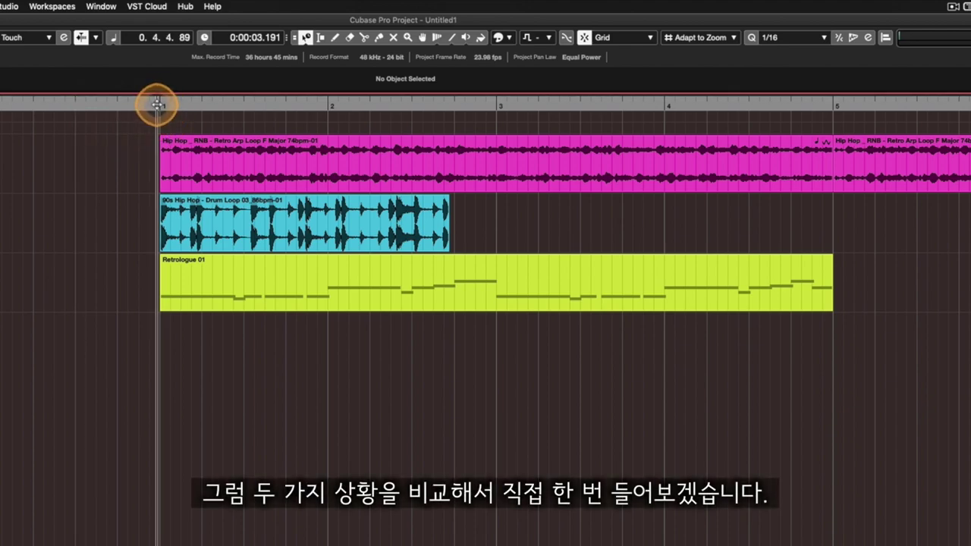
key("space")
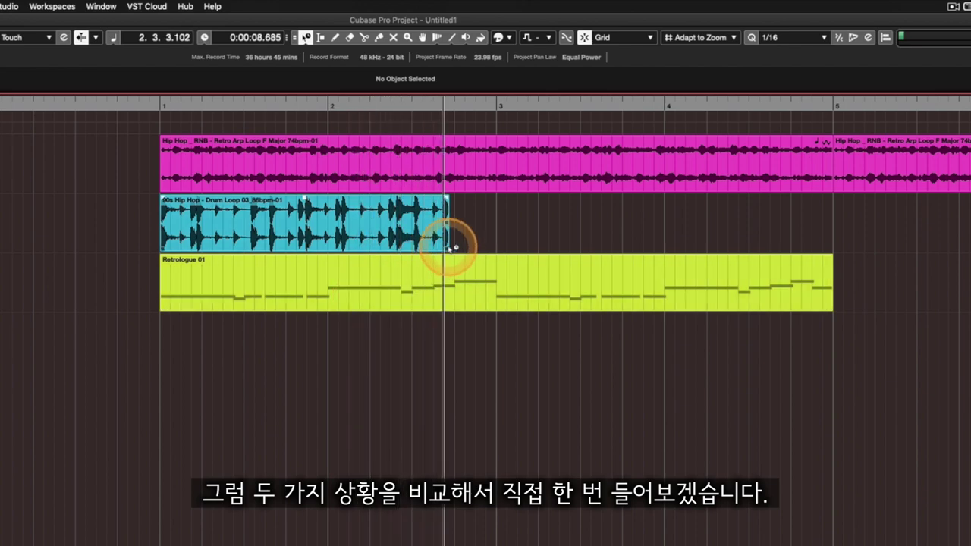
- Time-stretch the drum loop's end to bar 3 again and play the project from bar 1 to compare the timing
left_click_drag(446, 251, 493, 249)
left_click(161, 106)
left_click(513, 155)
left_click(554, 367)
key("space")
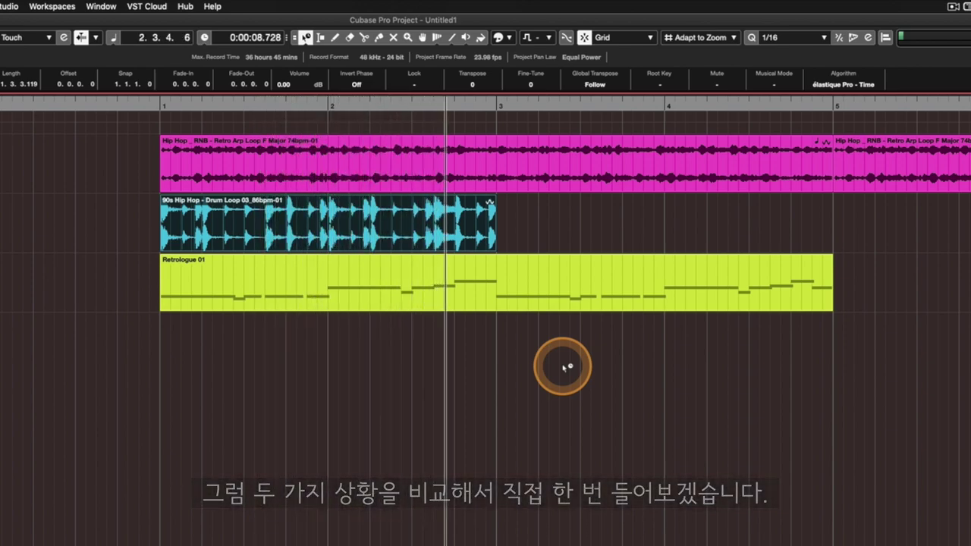
key("space")
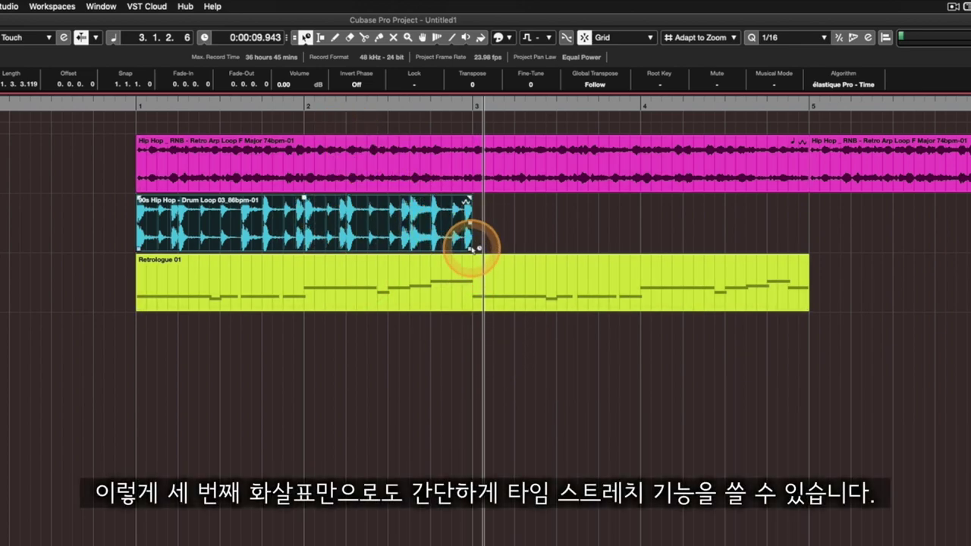
- Time-stretch the end of the Retrologue 01 MIDI event to bar 9, and undo the stretch
scroll(477, 248, "right", 5)
scroll(477, 248, "left", 3)
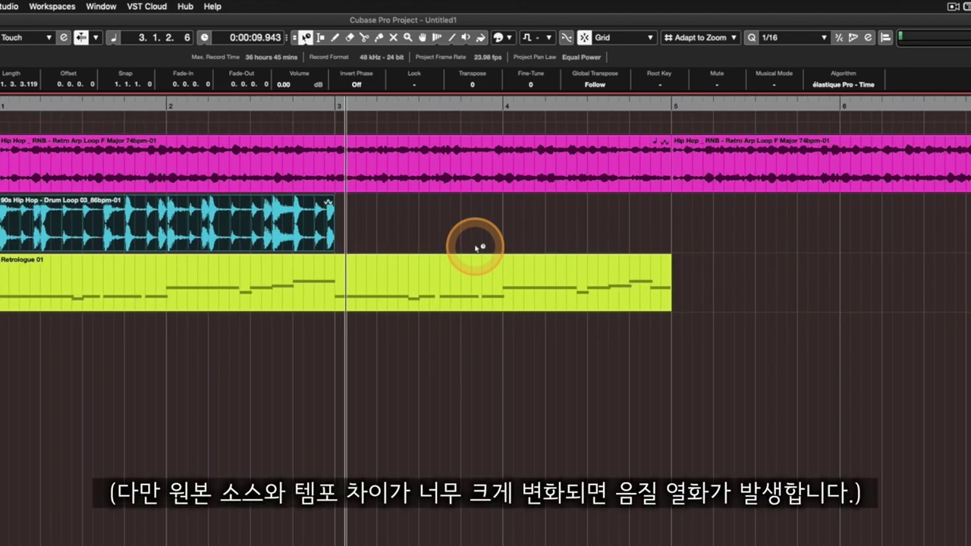
key("g")
key("g")
key("g")
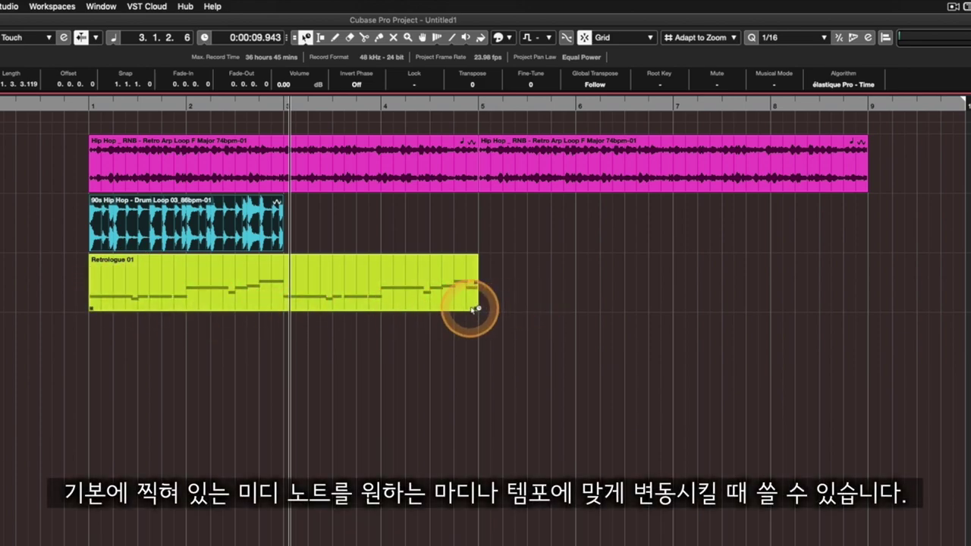
left_click_drag(474, 309, 857, 318)
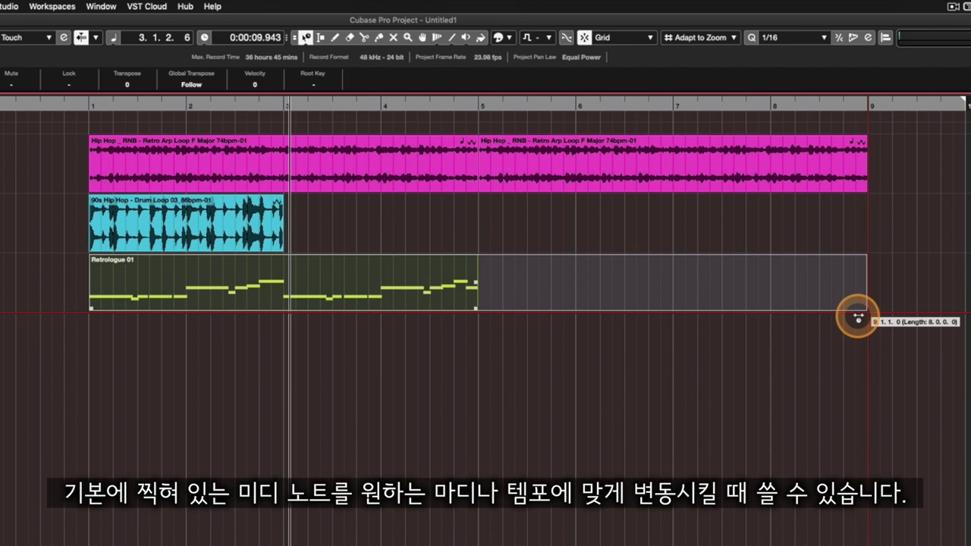
left_click_drag(857, 317, 857, 316)
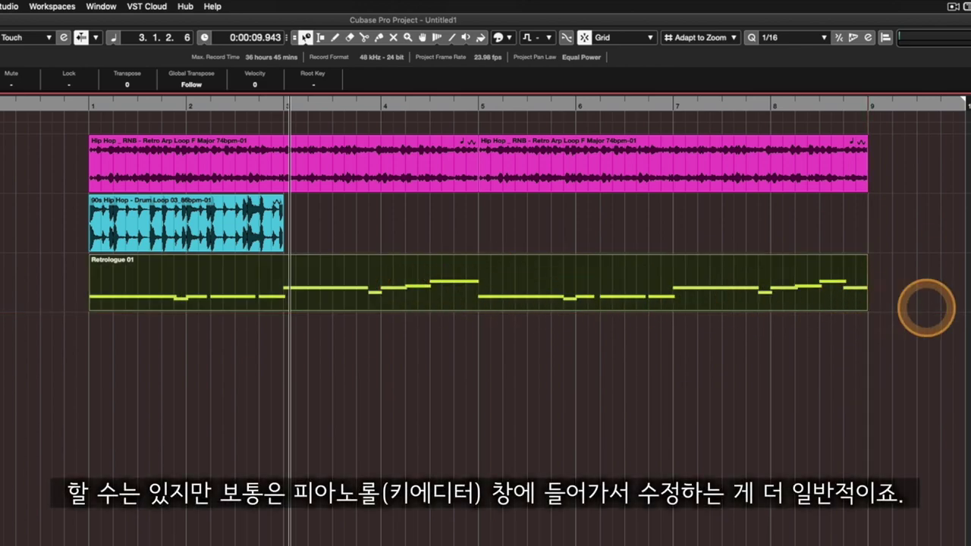
key("ctrl+z")
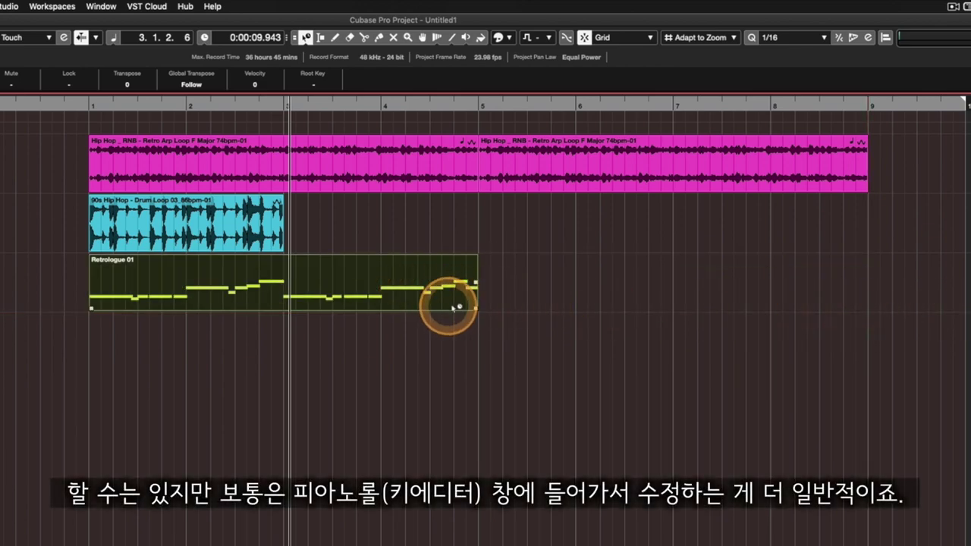
double_click(418, 288)
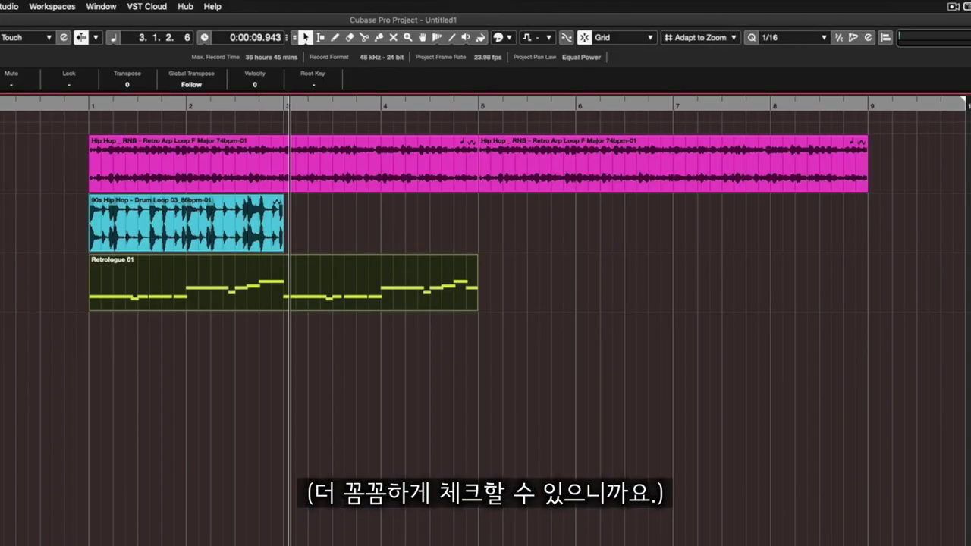
- With Normal Sizing, repeat the stretched drum loop and the Retrologue 01 MIDI event up to bar 9
left_click(205, 244)
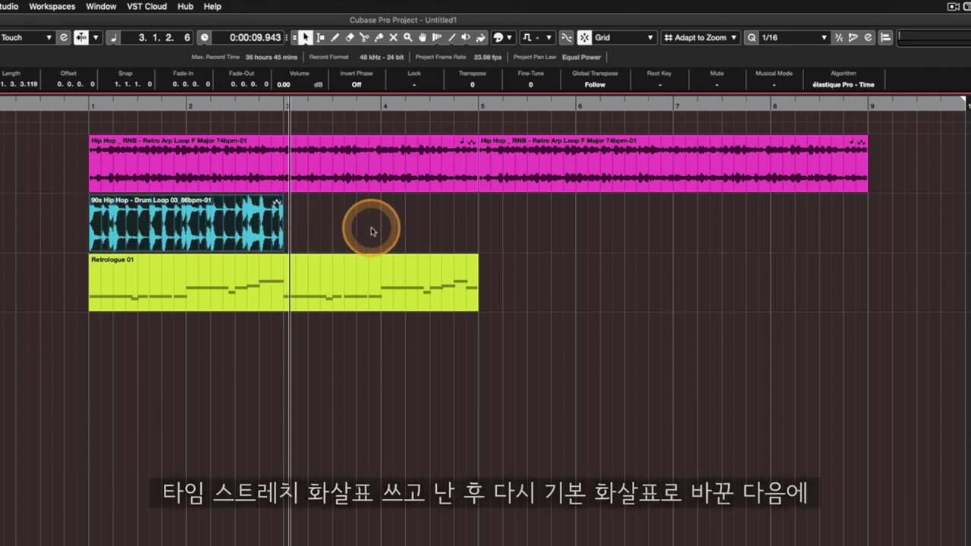
left_click(304, 37)
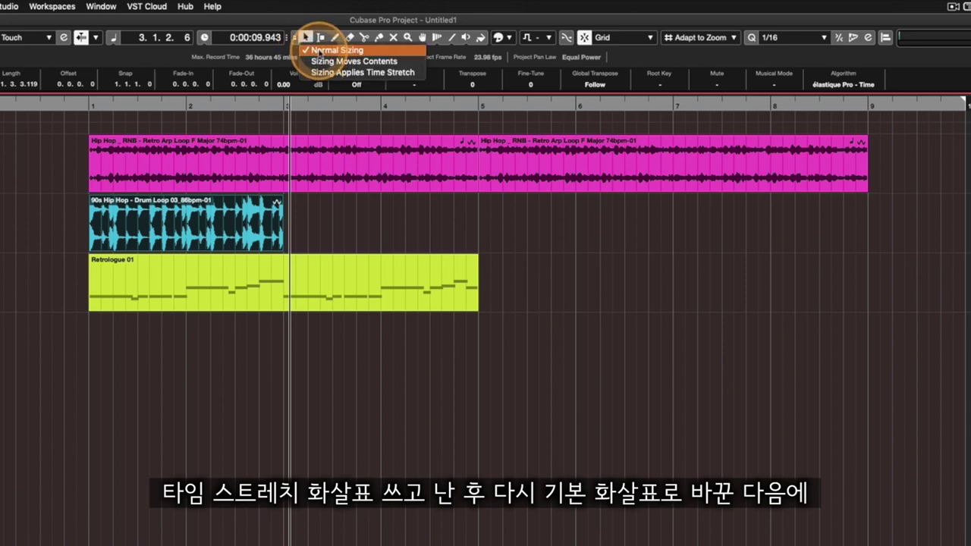
left_click(338, 225)
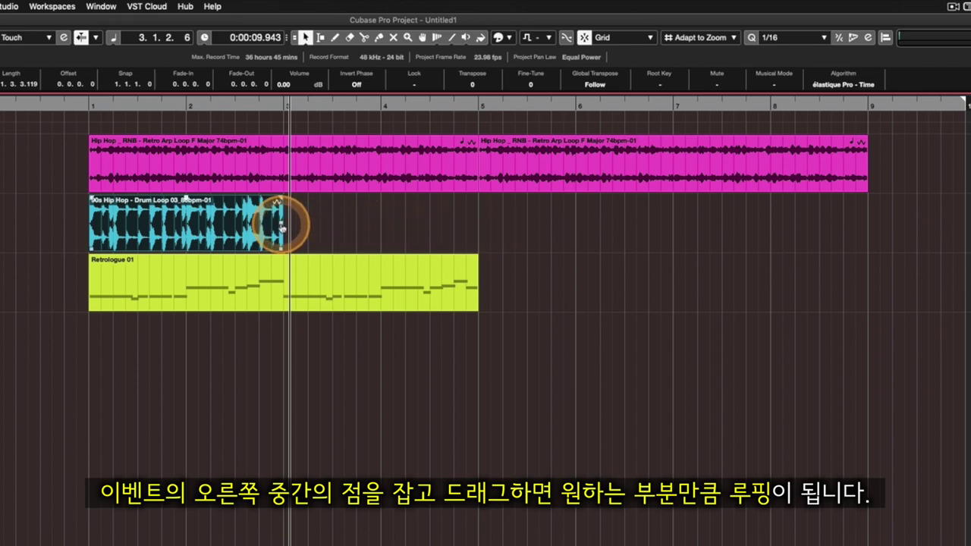
left_click_drag(281, 226, 730, 248)
left_click_drag(476, 285, 751, 349)
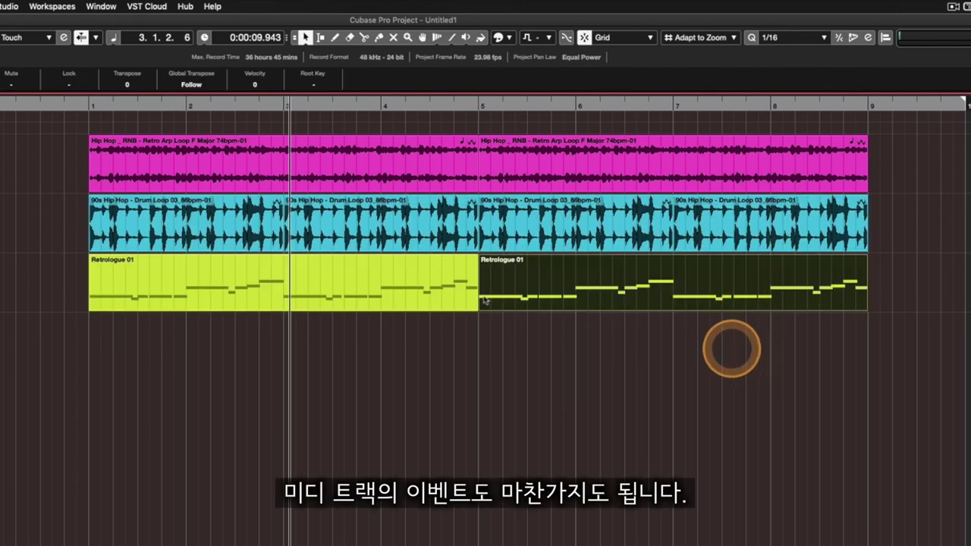
- Play the arrangement from bar 1 to check that the looped drums and MIDI line up, and stop playback
left_click(86, 106)
key("space")
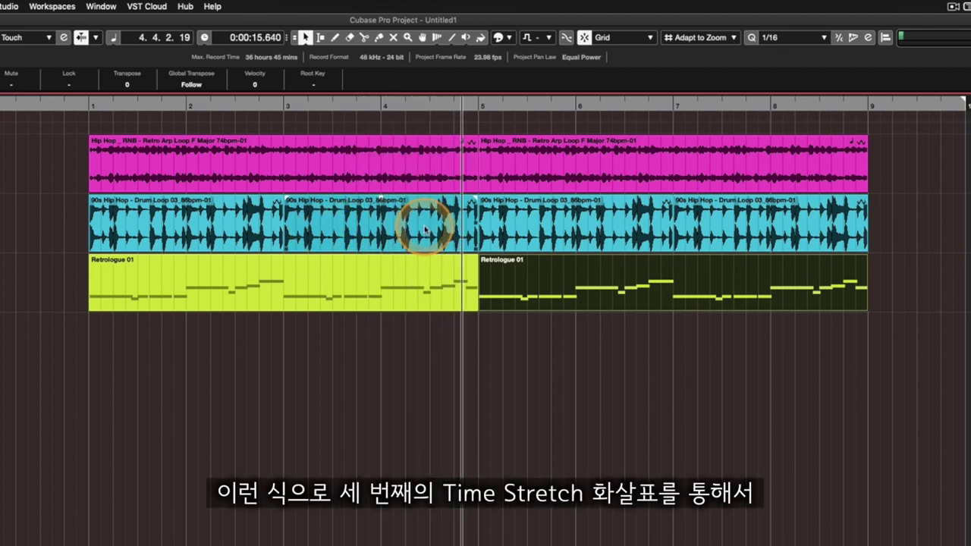
key("space")
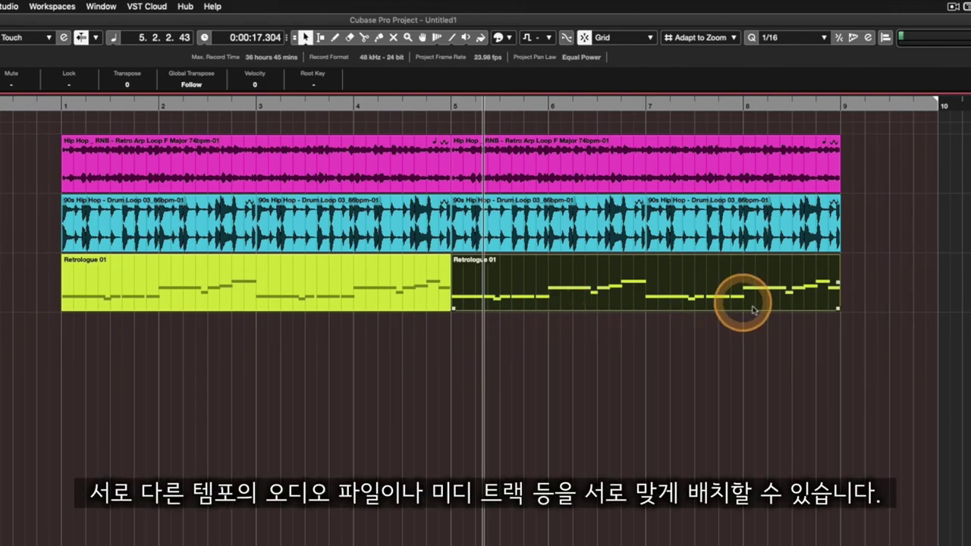
left_click(302, 37)
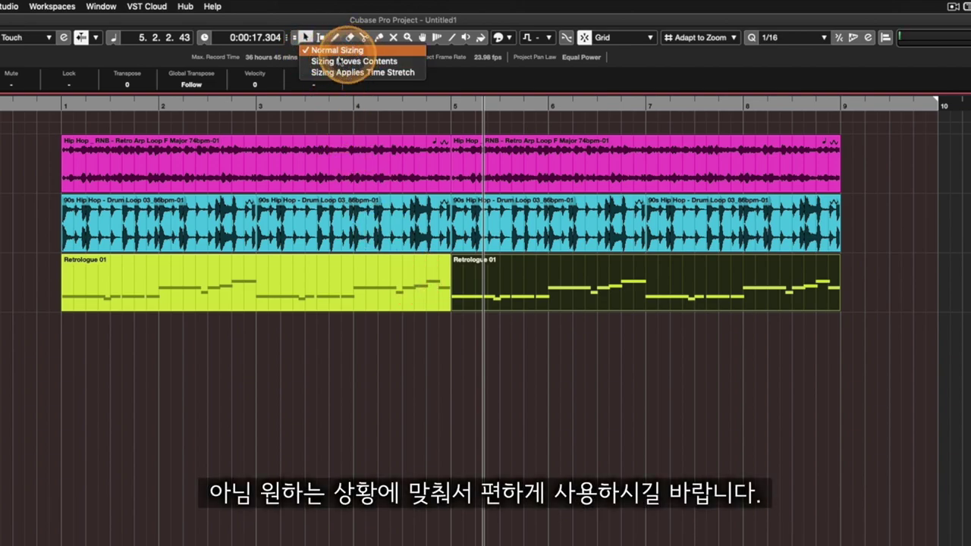
left_click(446, 386)
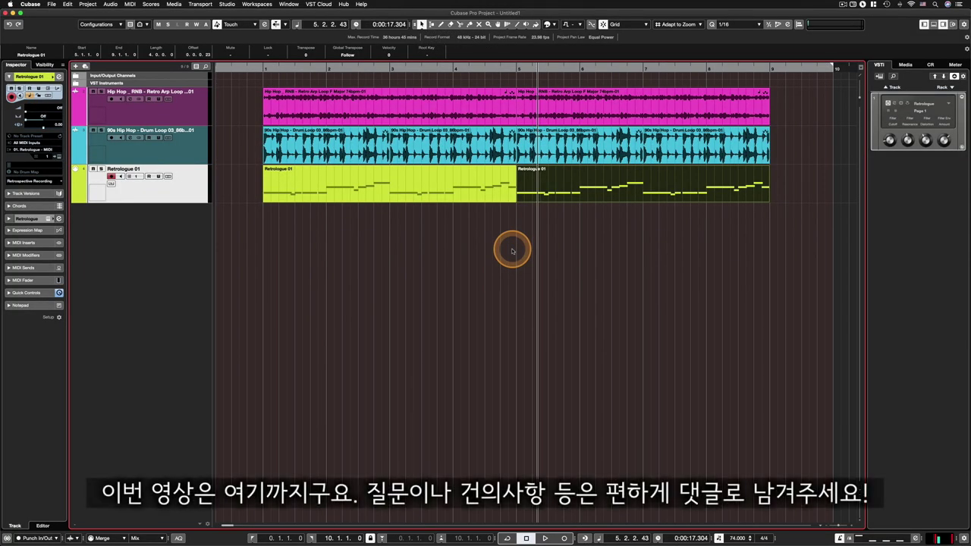